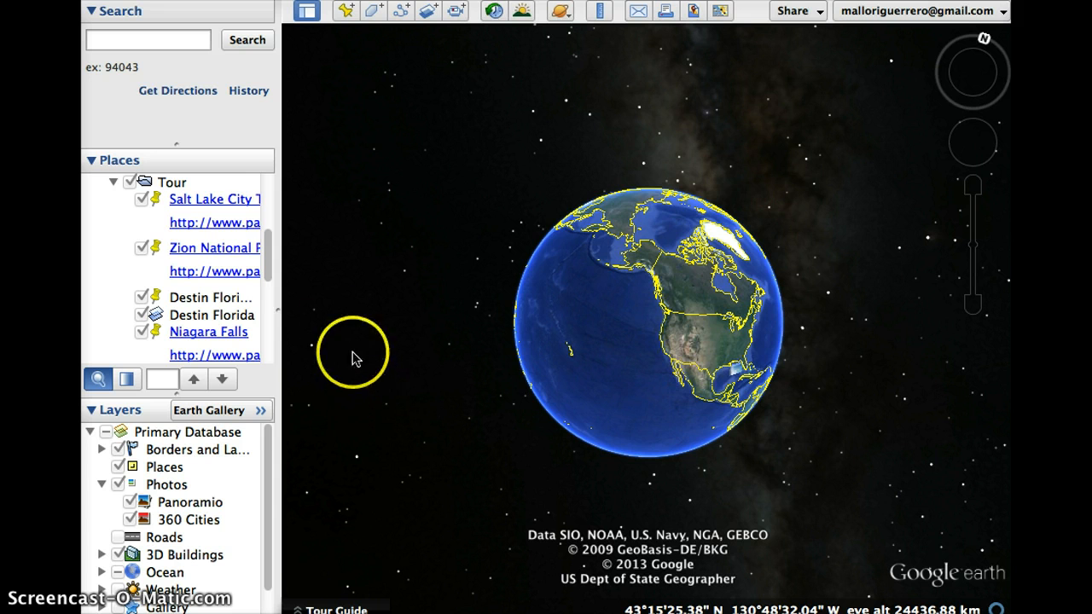
- Fly to the Salt Lake City Temple placemark, close its description balloon, and open its linked Panoramio photo
{"action": "left_click", "coordinate": [222, 201]}
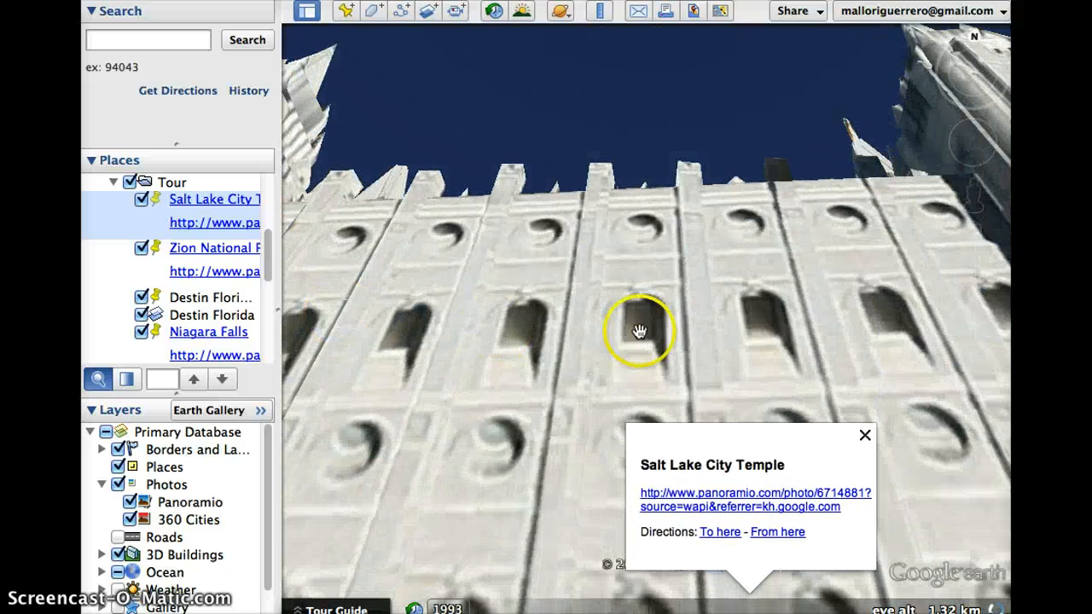
{"action": "left_click", "coordinate": [863, 434]}
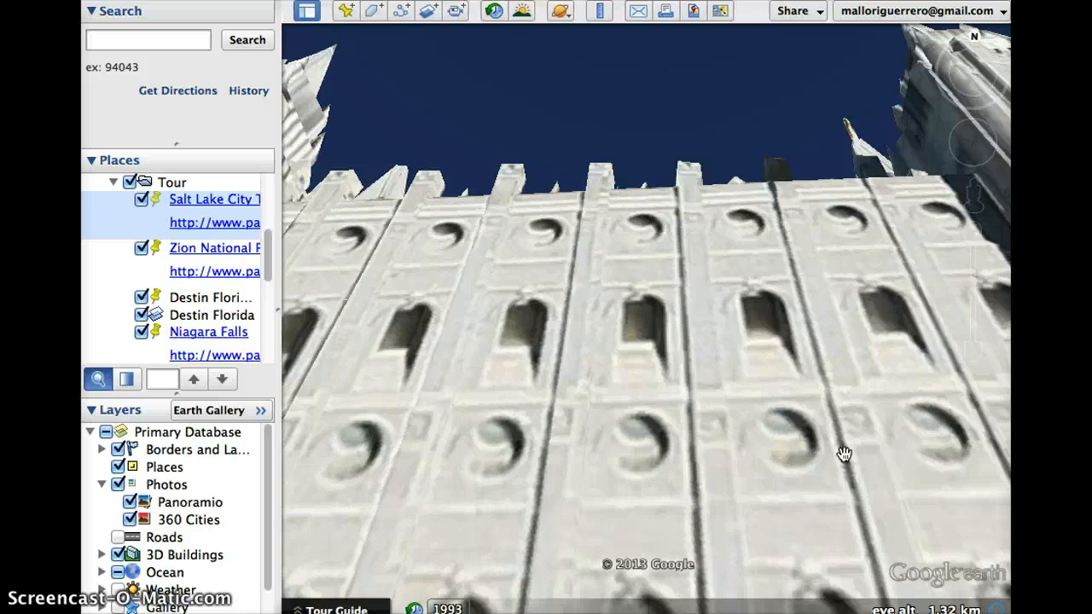
{"action": "left_click", "coordinate": [848, 463]}
{"action": "left_click", "coordinate": [250, 229]}
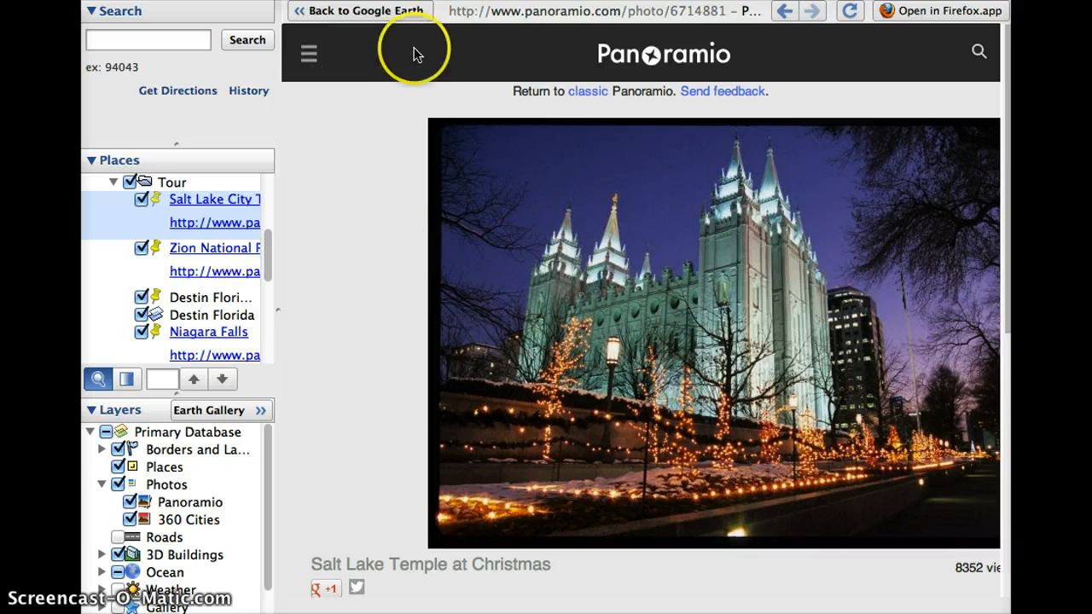
- Return to the Salt Lake City Temple placemark and examine the temple facade and the walkway at its base
{"action": "left_click", "coordinate": [209, 204]}
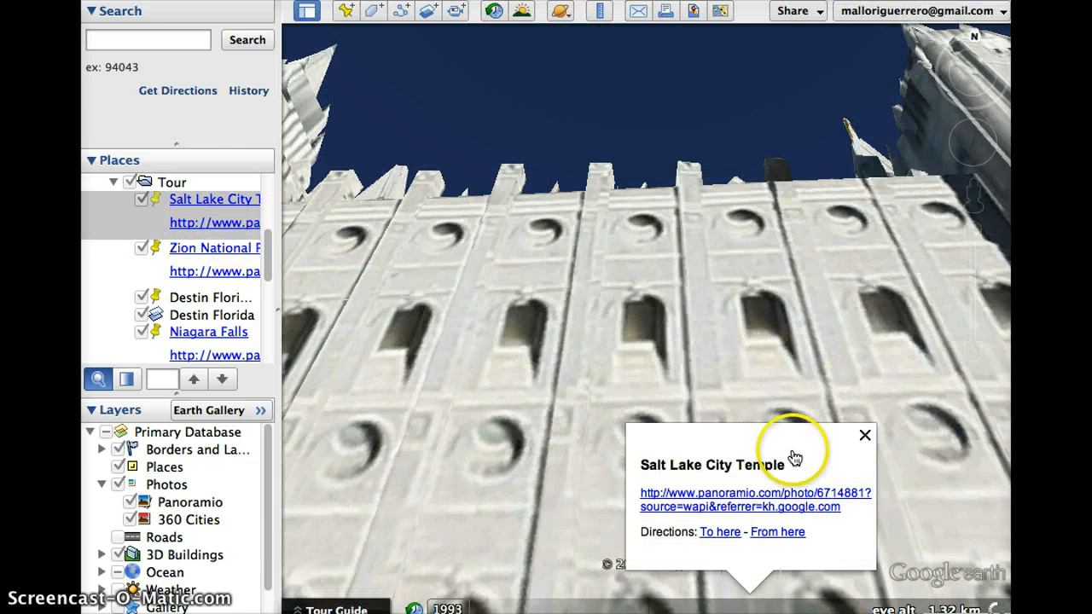
{"action": "left_click", "coordinate": [866, 436]}
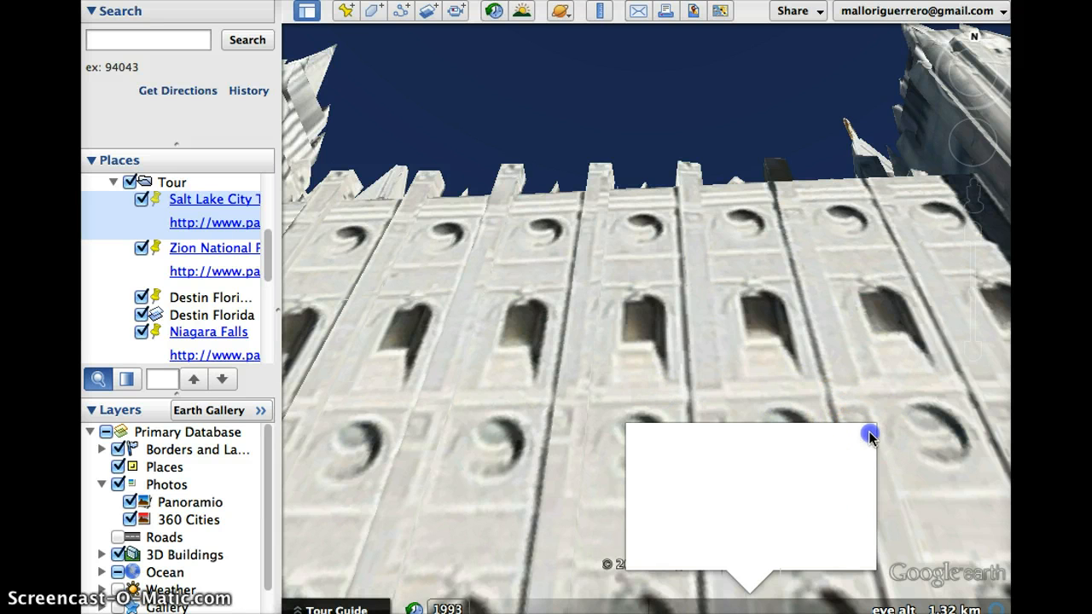
{"action": "double_click", "coordinate": [745, 436]}
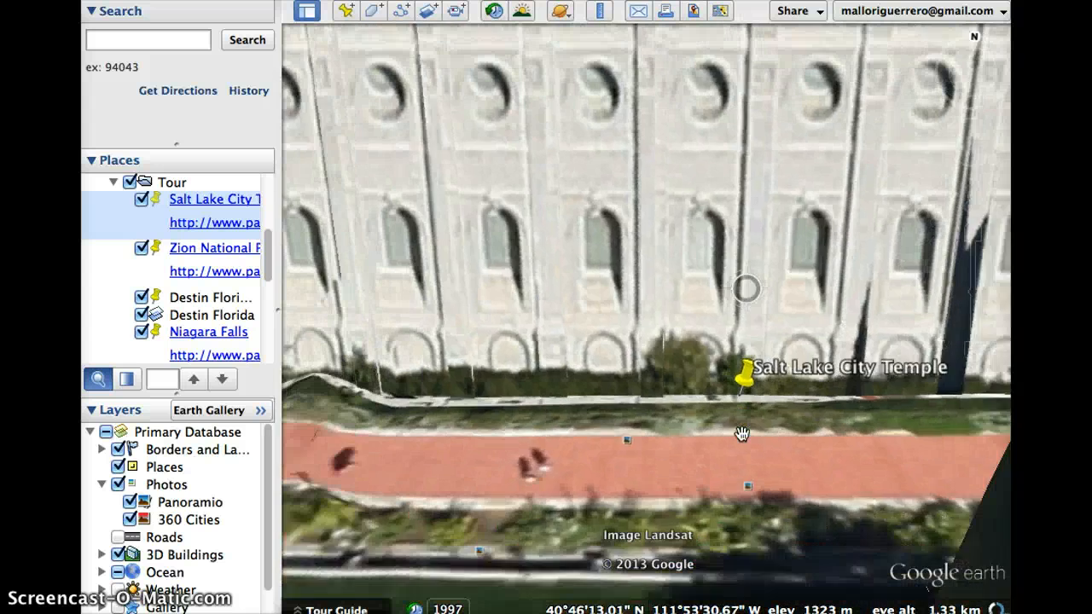
{"action": "scroll", "coordinate": [742, 434], "scroll_direction": "down", "scroll_amount": 3}
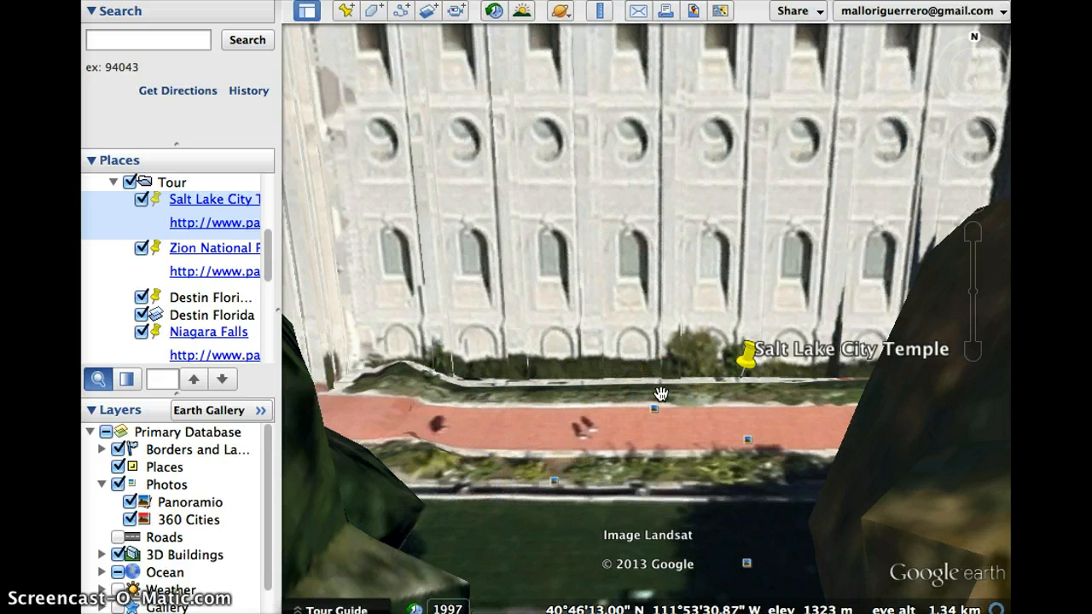
- Fly to the Zion National Park placemark, close its description balloon, and open its linked Panoramio photo
{"action": "double_click", "coordinate": [221, 258]}
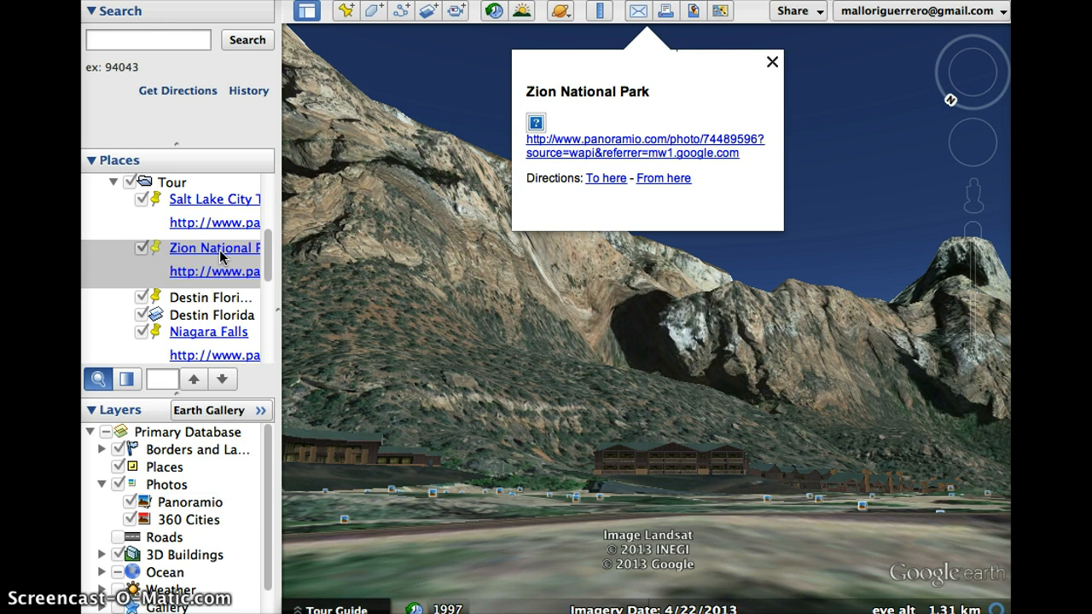
{"action": "left_click", "coordinate": [772, 61]}
{"action": "left_click", "coordinate": [618, 304]}
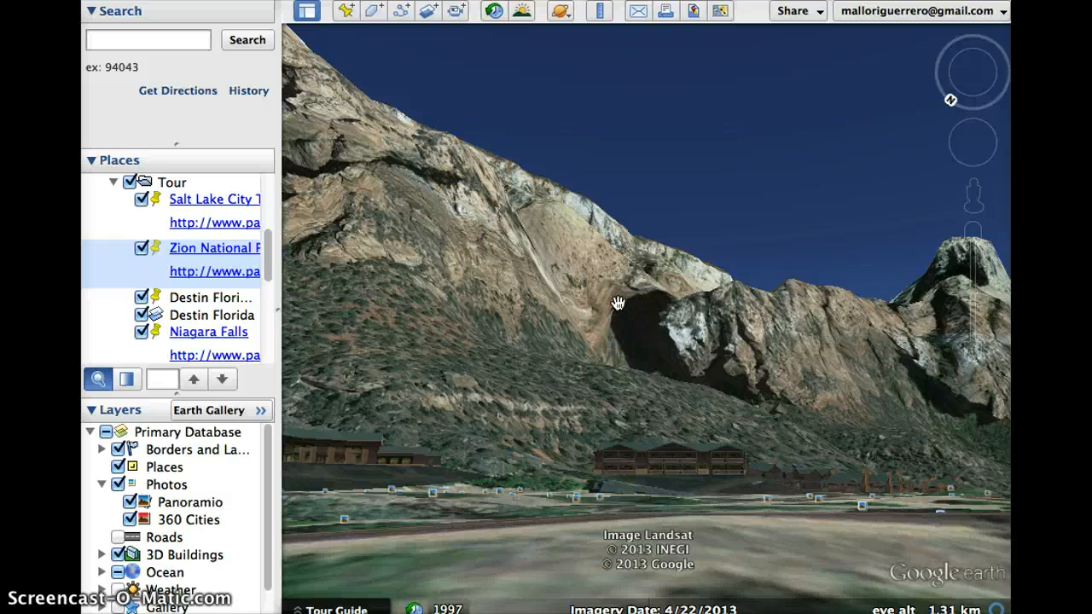
{"action": "left_click", "coordinate": [232, 275]}
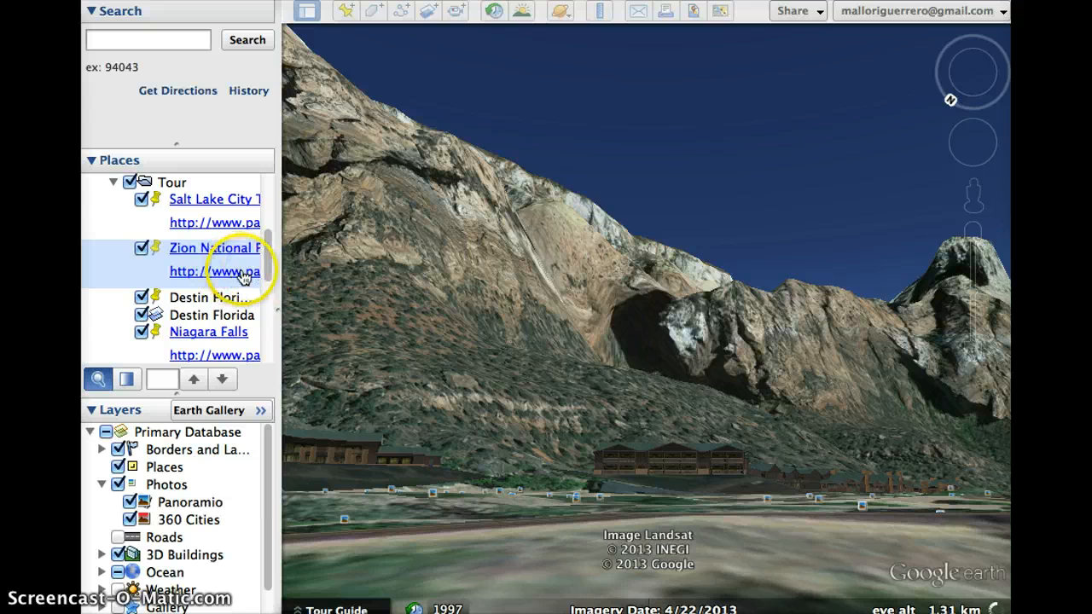
{"action": "left_click", "coordinate": [243, 273]}
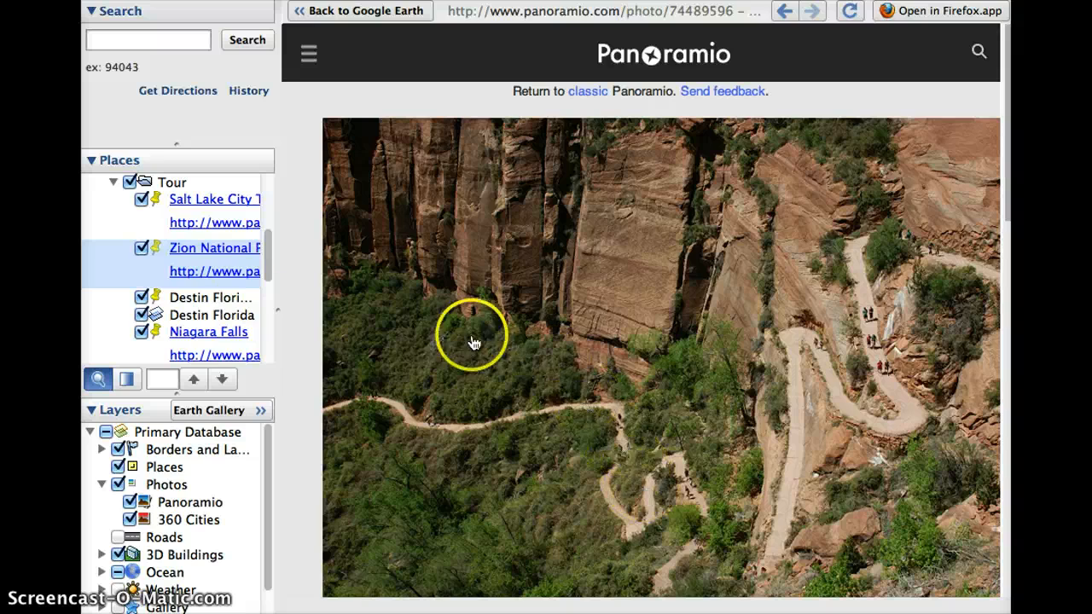
- Return to the Zion National Park 3D view and examine the cliffs and valley floor from ground level
{"action": "left_click", "coordinate": [223, 248]}
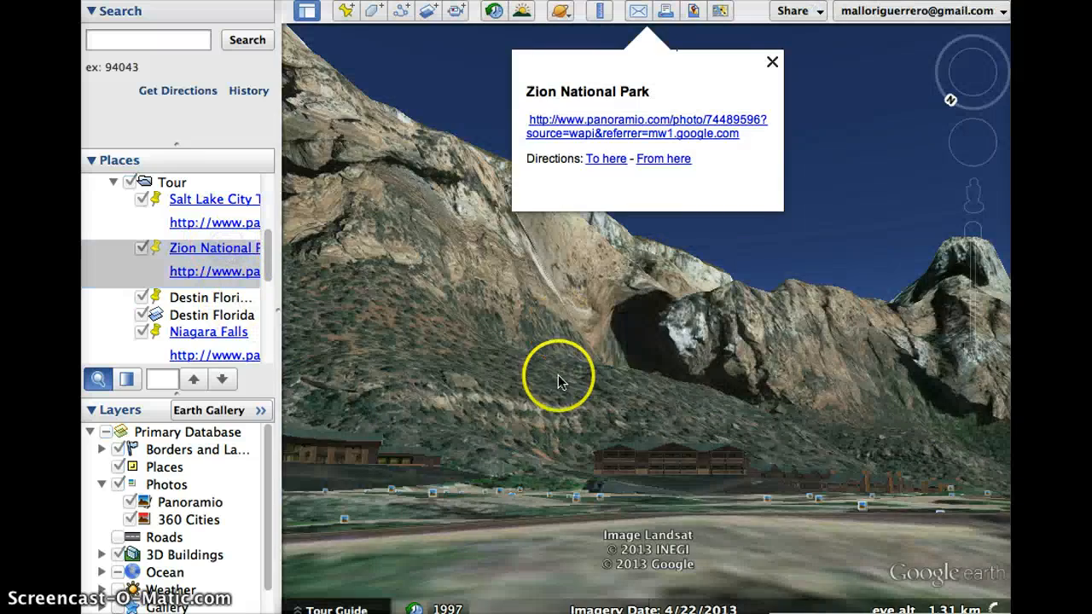
{"action": "left_click_drag", "start_coordinate": [557, 385], "coordinate": [509, 280]}
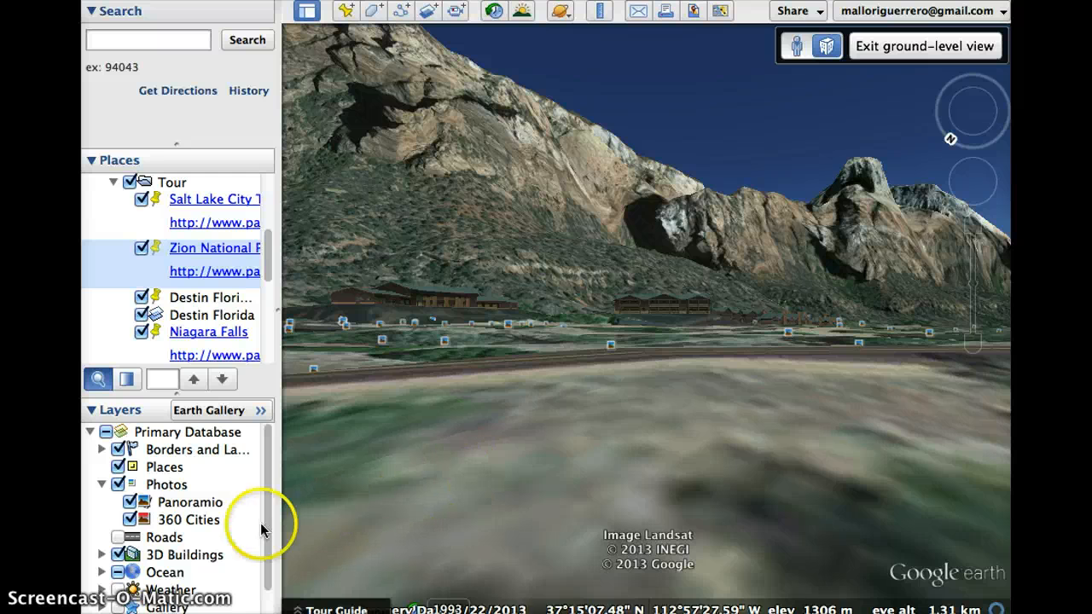
{"action": "left_click", "coordinate": [372, 547]}
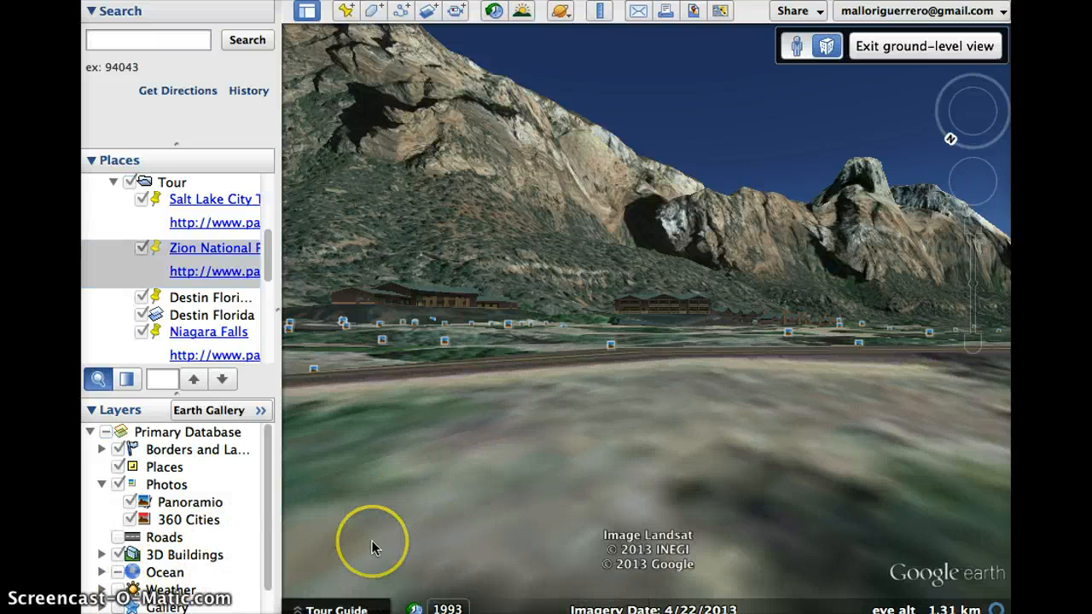
- Fly to the Destin Florida Beach placemark and look along the shoreline in both directions at ground level
{"action": "double_click", "coordinate": [220, 298]}
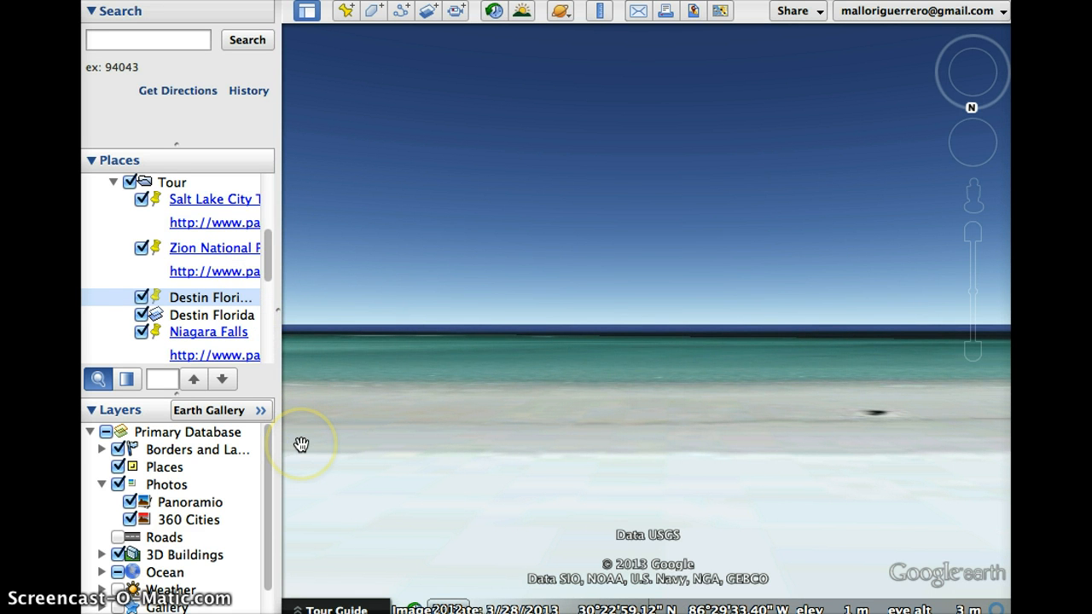
{"action": "left_click_drag", "start_coordinate": [310, 424], "coordinate": [554, 405]}
{"action": "scroll", "coordinate": [425, 442], "scroll_direction": "down", "scroll_amount": 4}
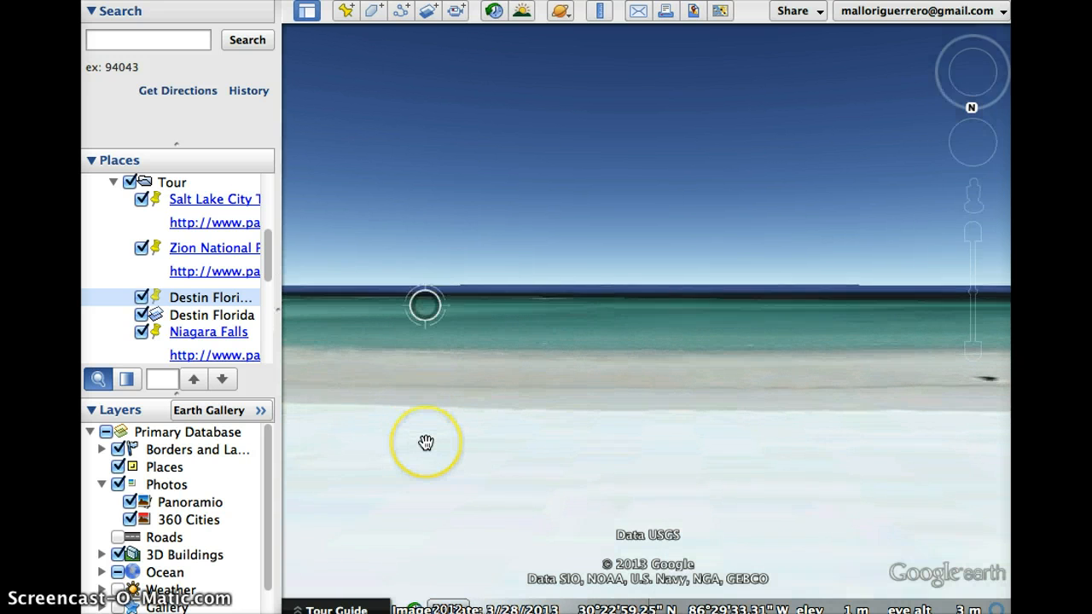
{"action": "scroll", "coordinate": [426, 442], "scroll_direction": "up", "scroll_amount": 5}
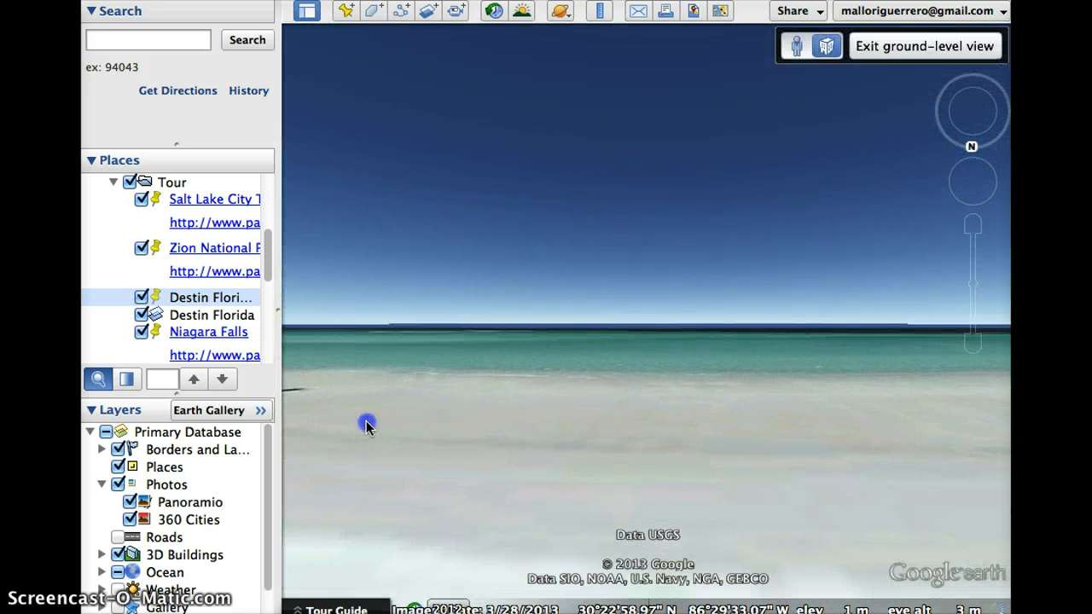
{"action": "left_click_drag", "start_coordinate": [366, 425], "coordinate": [704, 404]}
{"action": "left_click_drag", "start_coordinate": [356, 406], "coordinate": [453, 419]}
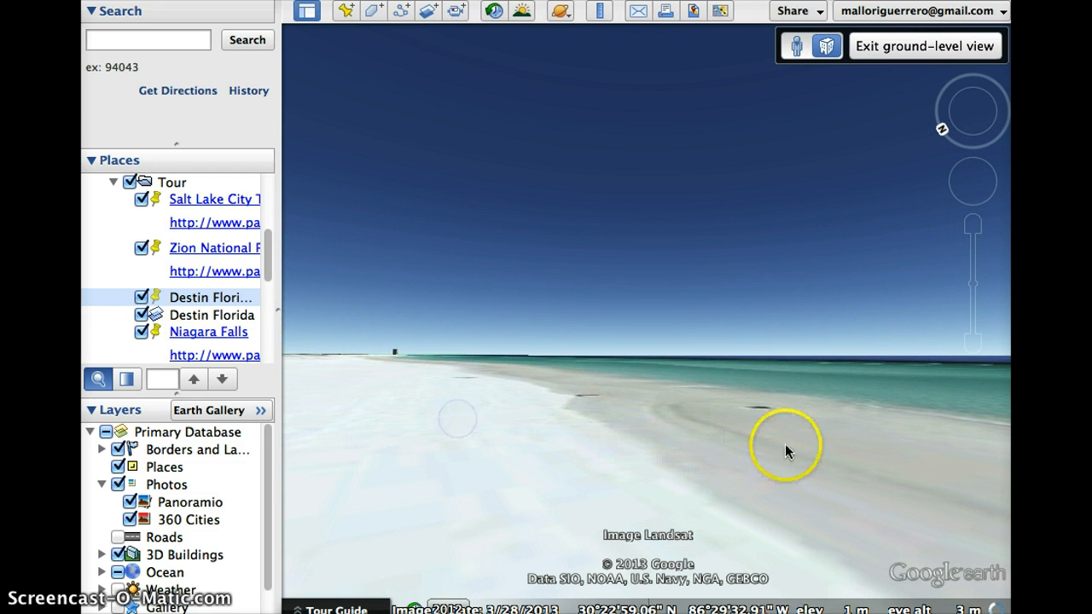
{"action": "left_click_drag", "start_coordinate": [824, 448], "coordinate": [412, 354]}
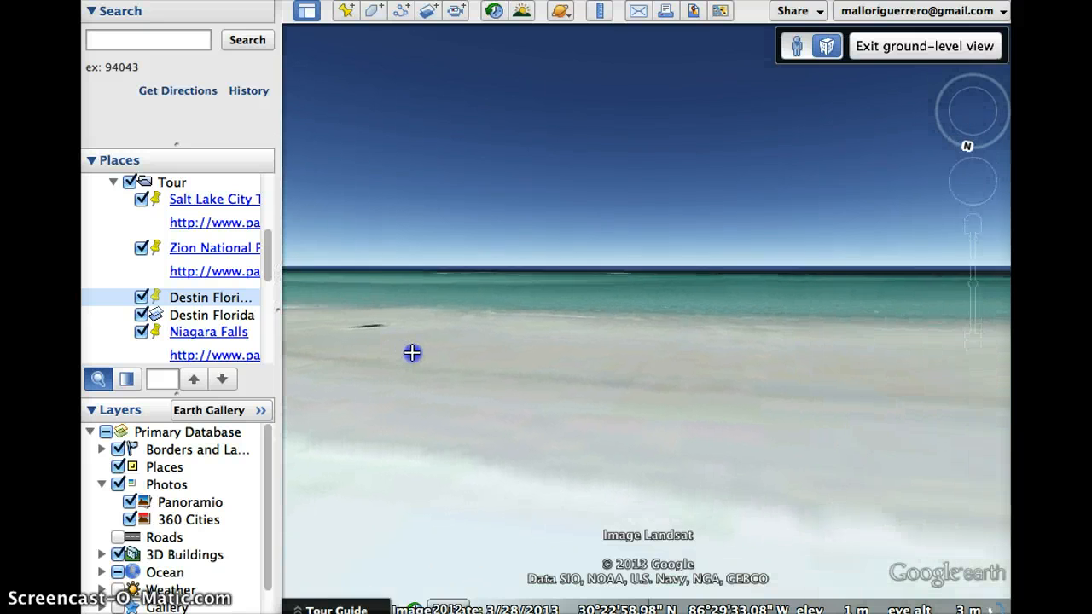
{"action": "left_click_drag", "start_coordinate": [887, 402], "coordinate": [561, 411]}
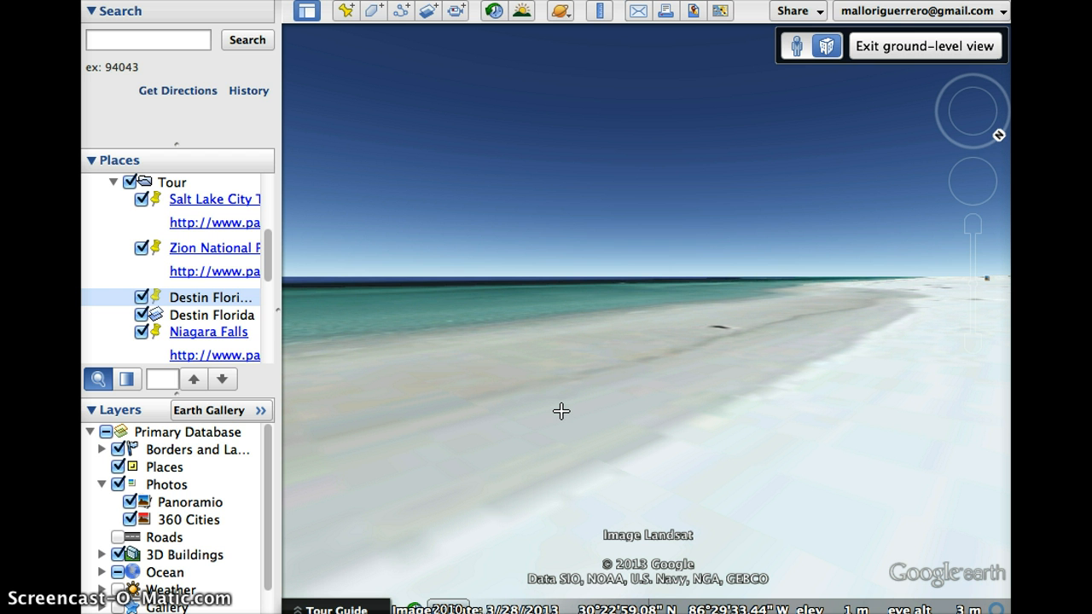
{"action": "left_click_drag", "start_coordinate": [553, 417], "coordinate": [788, 399]}
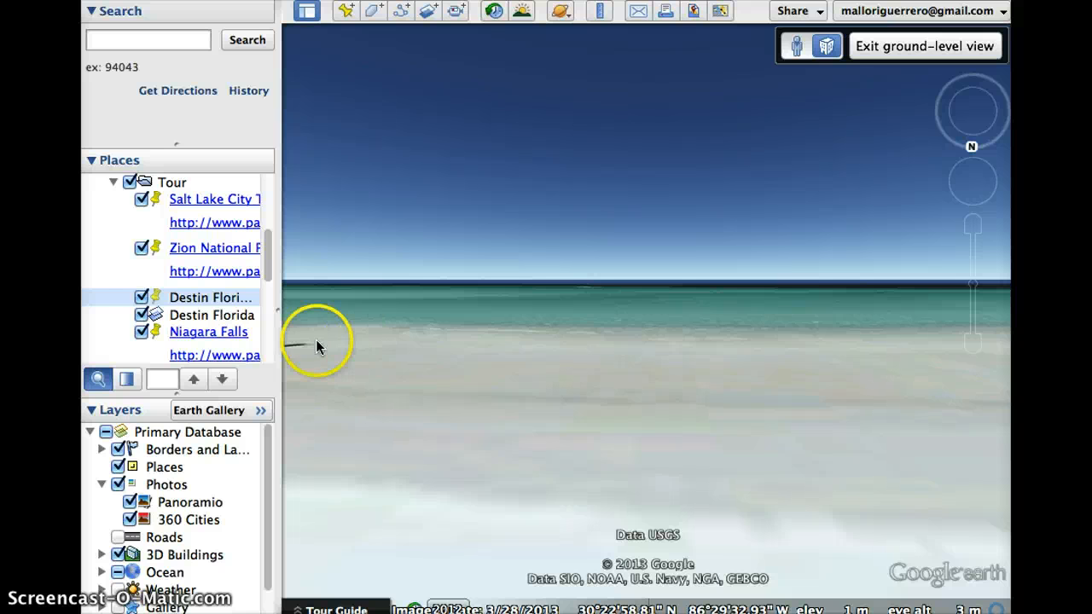
- Fly to the Destin Florida image overlay to view the beach picture over the Gulf coast
{"action": "double_click", "coordinate": [228, 318]}
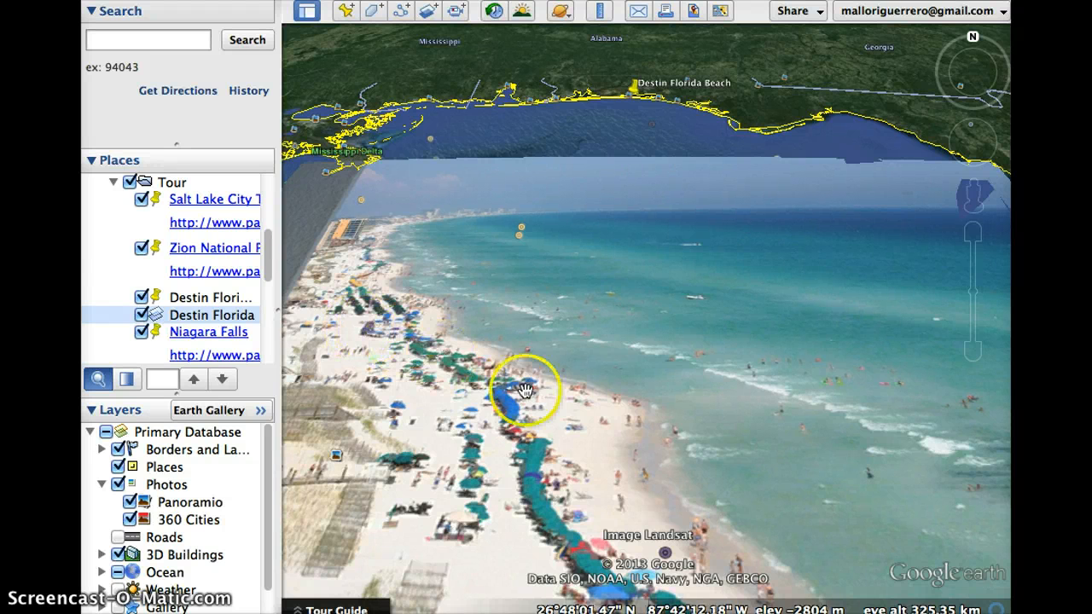
- Fly to the Niagara Falls placemark and close its description balloon to view the falls
{"action": "left_click", "coordinate": [230, 335]}
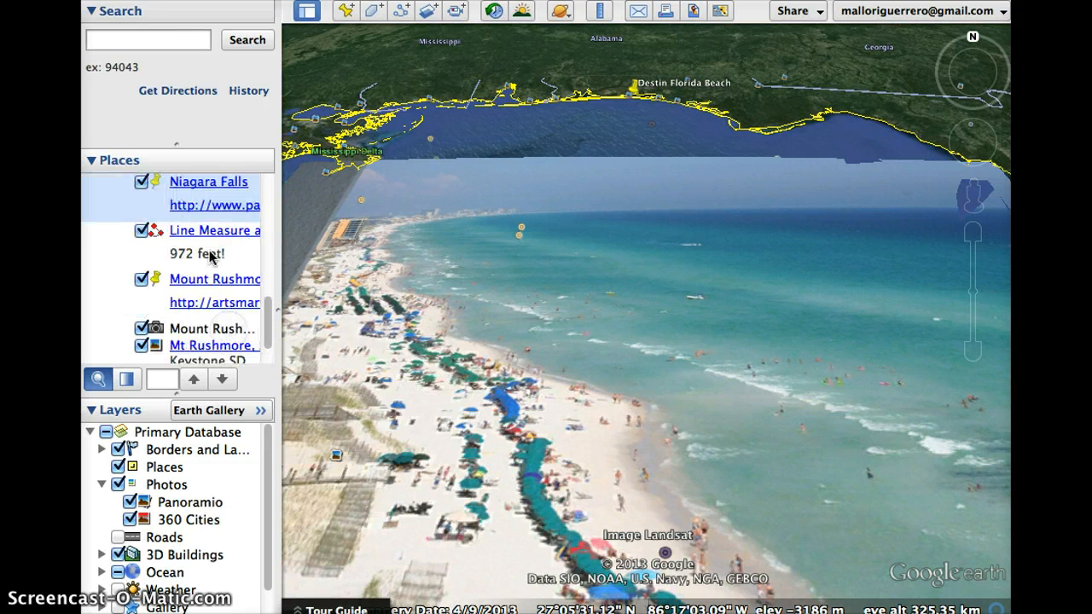
{"action": "double_click", "coordinate": [209, 183]}
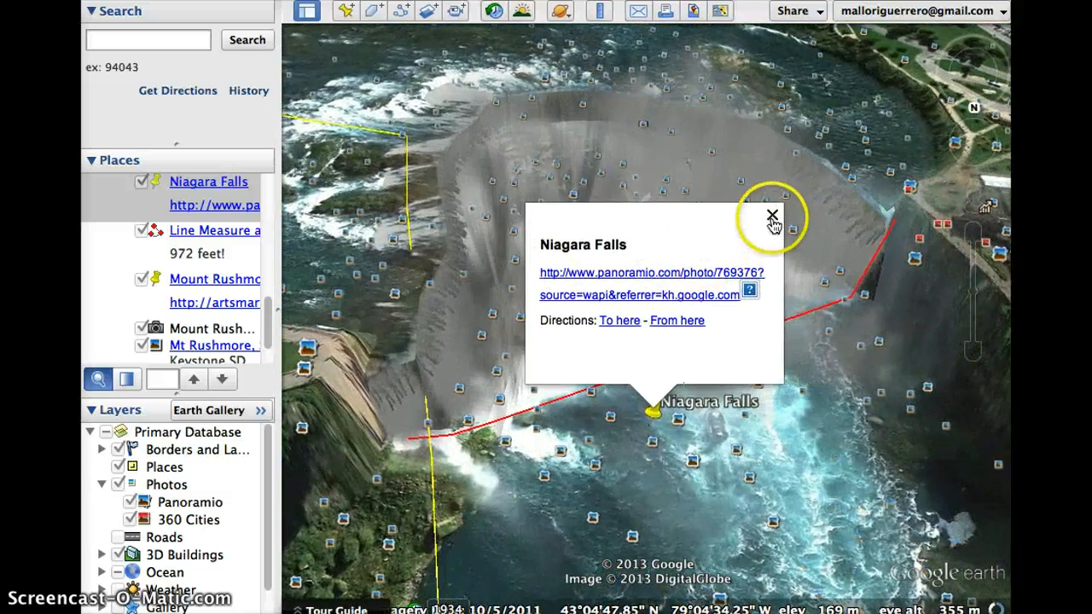
{"action": "left_click", "coordinate": [772, 218]}
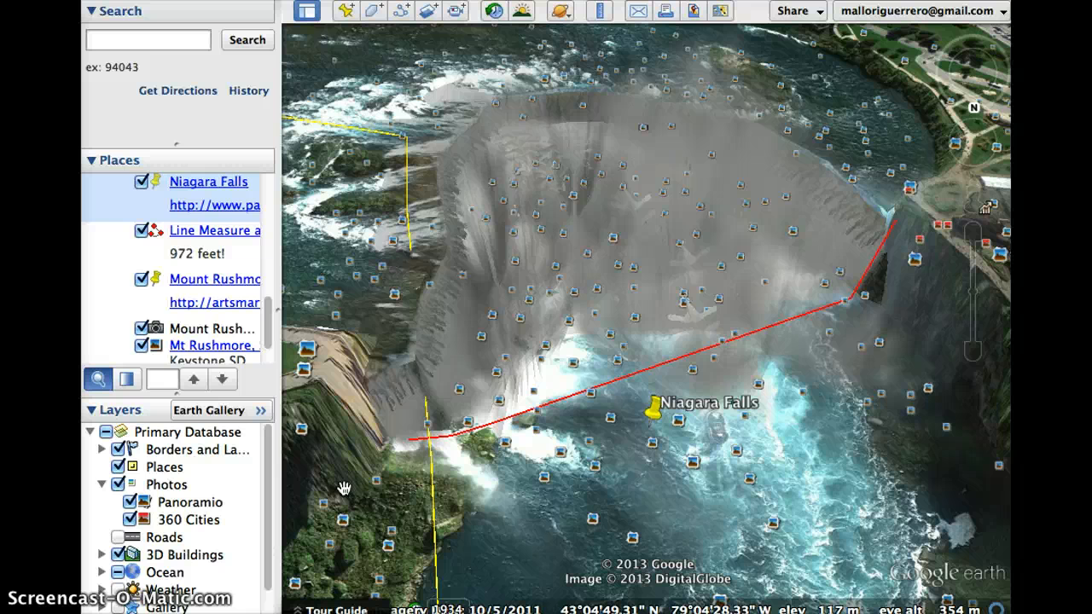
- View the Niagara Falls linked Panoramio photo and show the description of the line measured across the horseshoe curve
{"action": "left_click", "coordinate": [209, 213]}
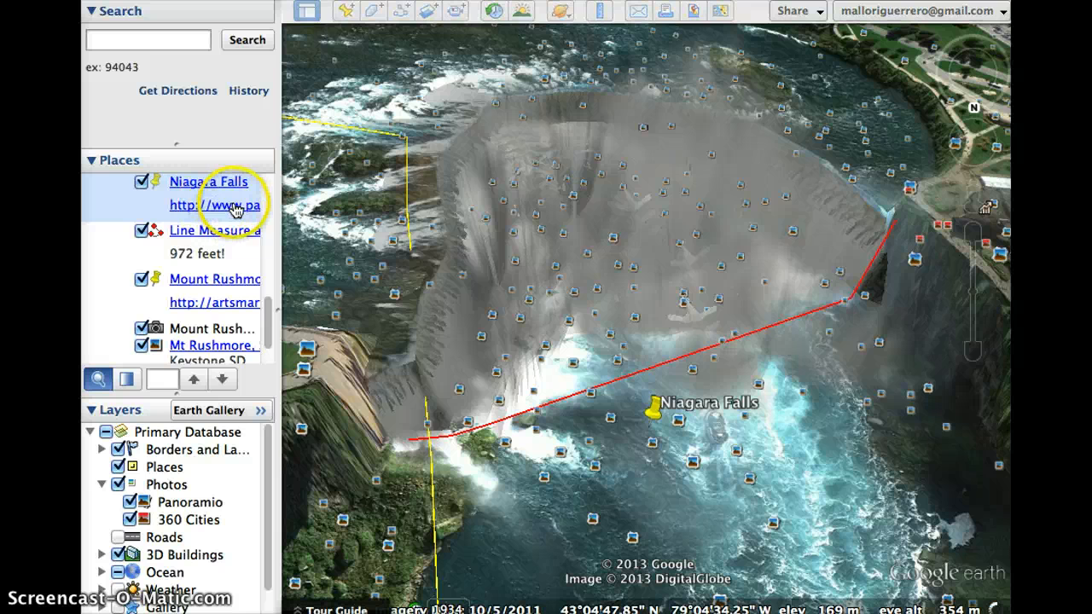
{"action": "left_click", "coordinate": [243, 212]}
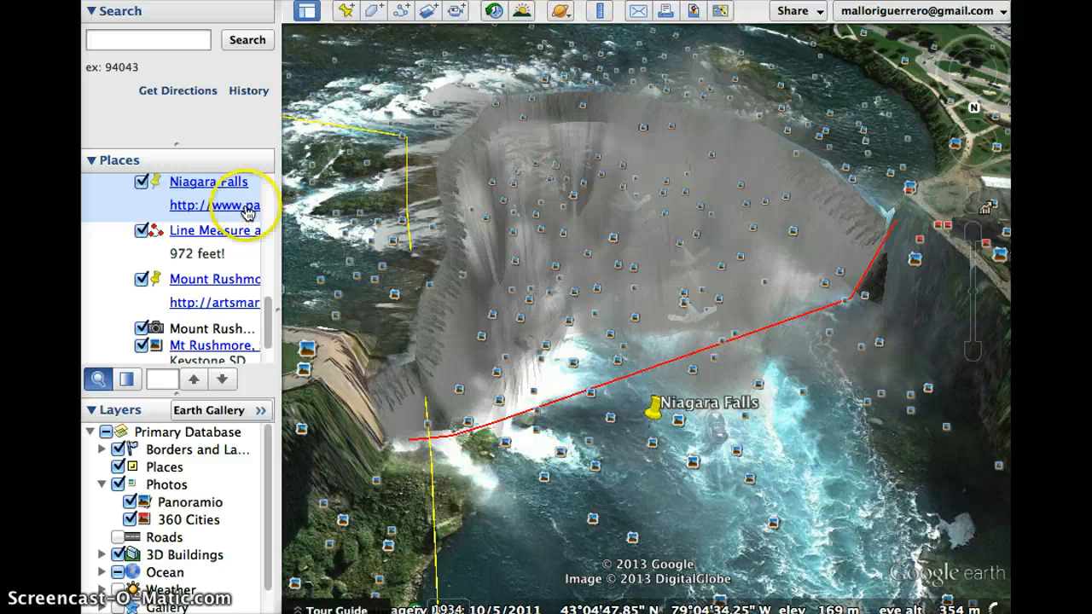
{"action": "left_click", "coordinate": [244, 213]}
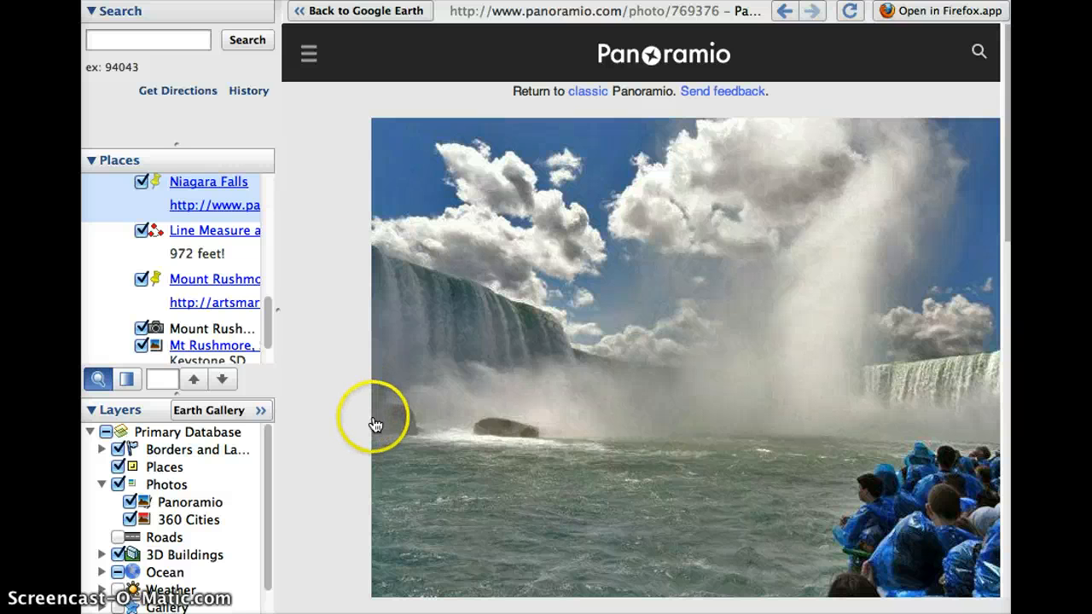
{"action": "left_click", "coordinate": [252, 232]}
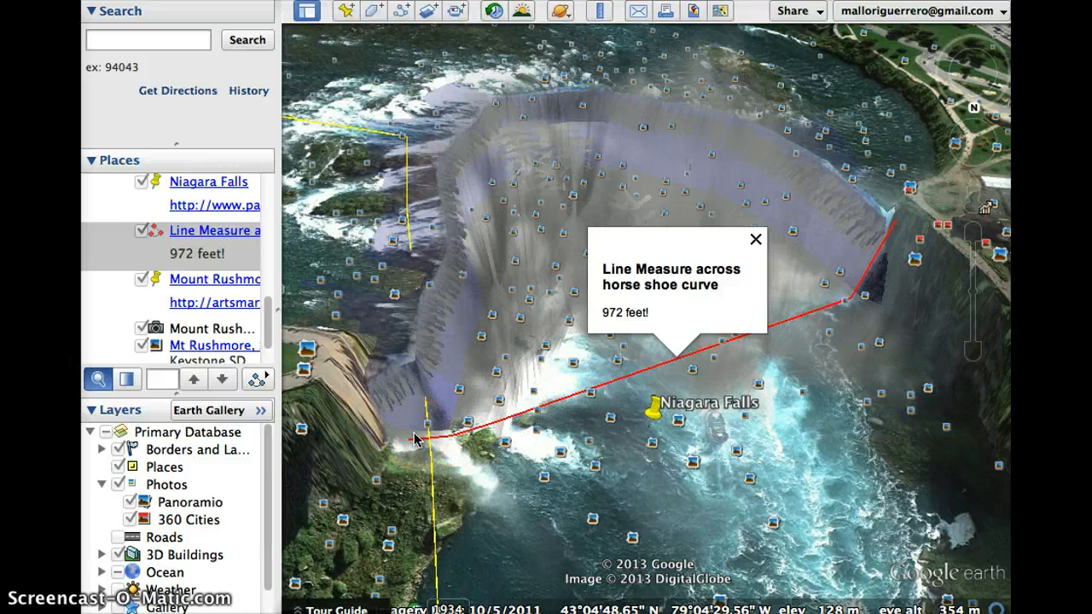
- Fly to the Mount Rushmore National Memorial placemark and close its description balloon to view the carved faces
{"action": "scroll", "coordinate": [220, 240], "scroll_direction": "down", "scroll_amount": 3}
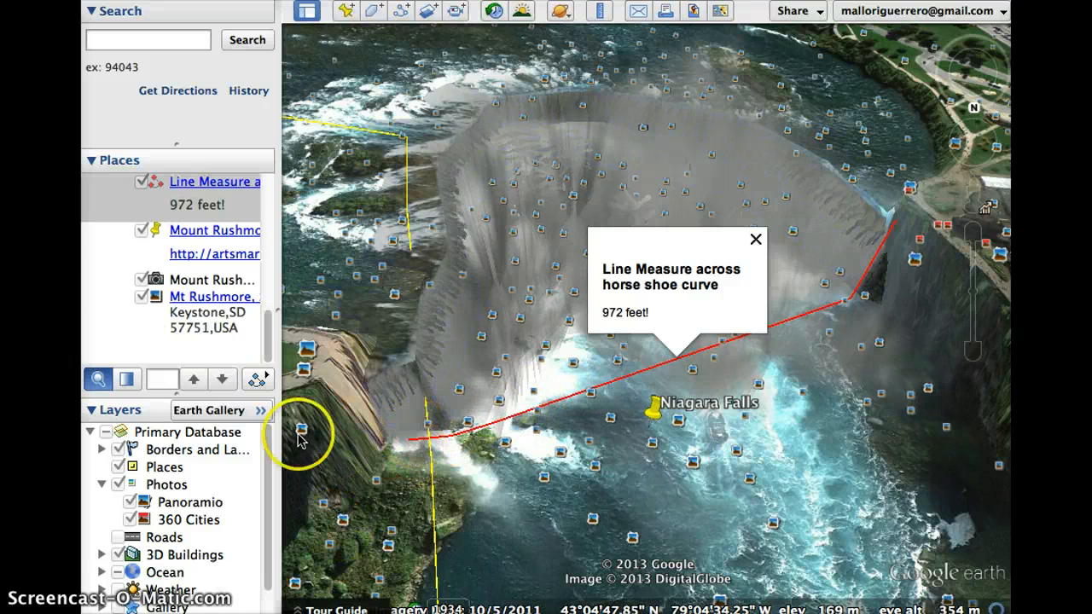
{"action": "left_click", "coordinate": [215, 231]}
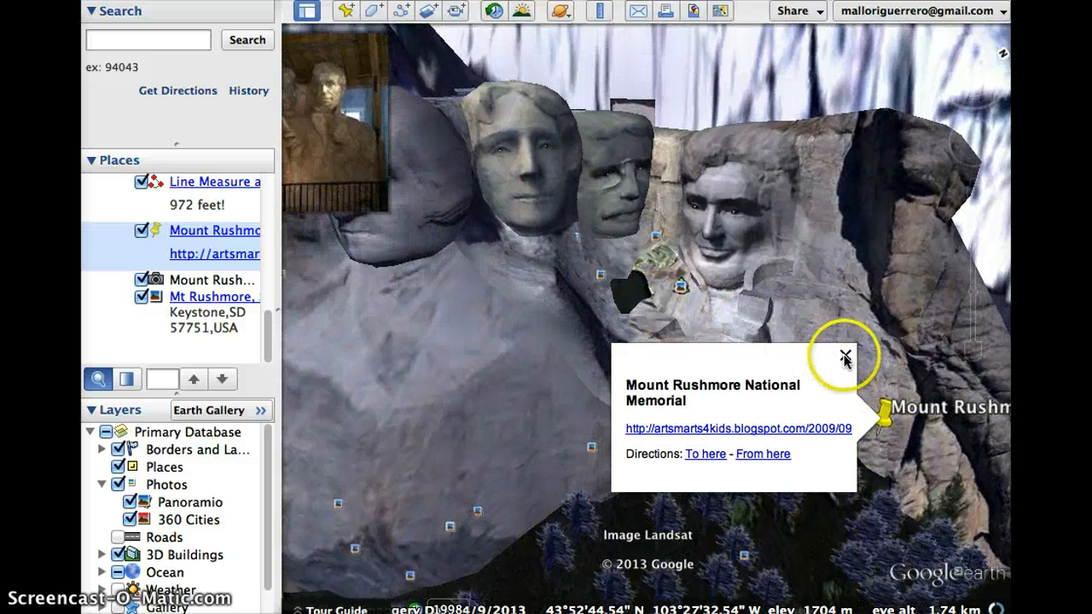
{"action": "left_click", "coordinate": [846, 357]}
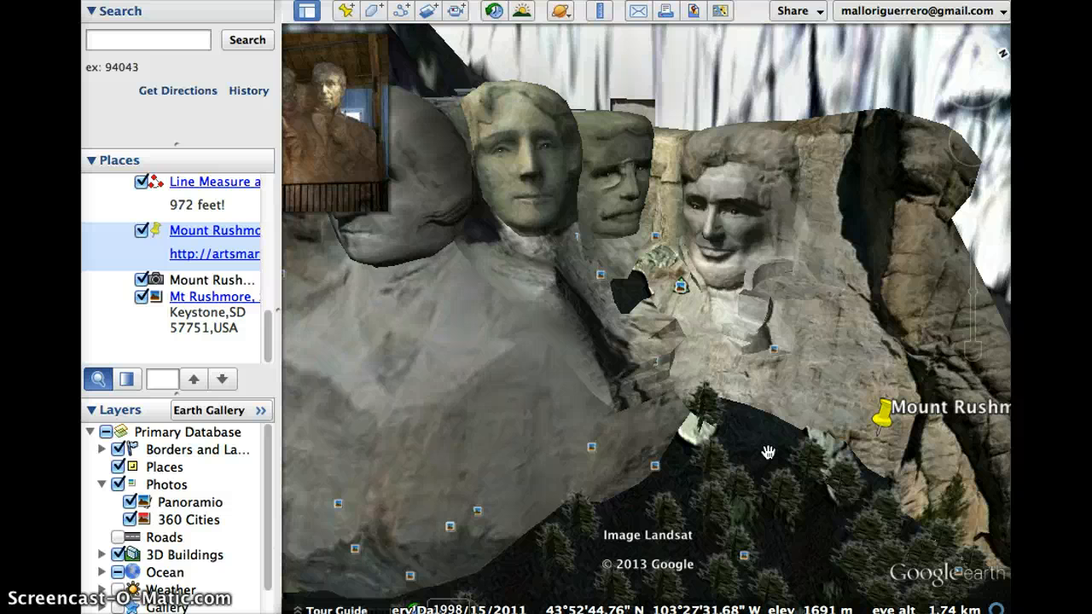
- Open the Mount Rushmore photo overlay of the sculpture model and examine it up close
{"action": "left_click", "coordinate": [193, 285]}
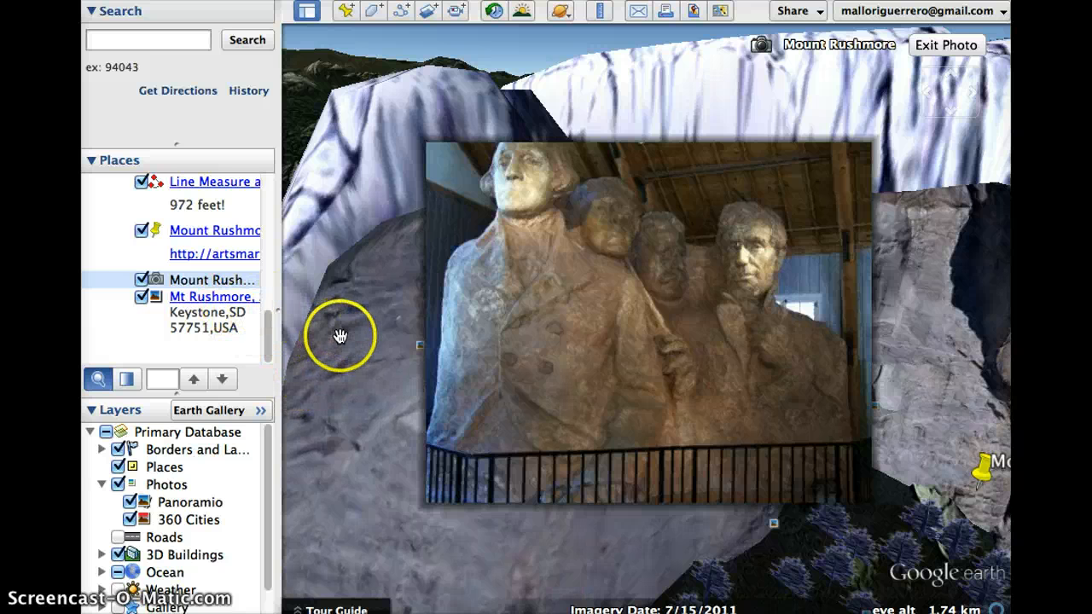
{"action": "scroll", "coordinate": [342, 339], "scroll_direction": "up", "scroll_amount": 5}
{"action": "scroll", "coordinate": [342, 339], "scroll_direction": "down", "scroll_amount": 5}
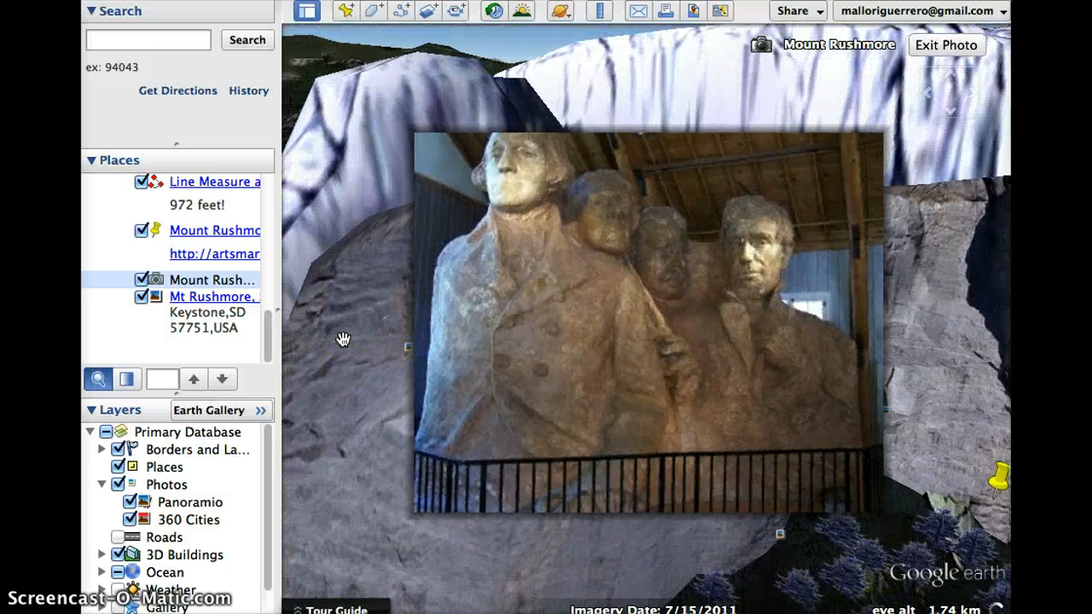
{"action": "left_click_drag", "start_coordinate": [342, 338], "coordinate": [333, 246]}
- Open the Panoramio photo of the Mt Rushmore placemark in Keystone, SD
{"action": "left_click", "coordinate": [226, 304]}
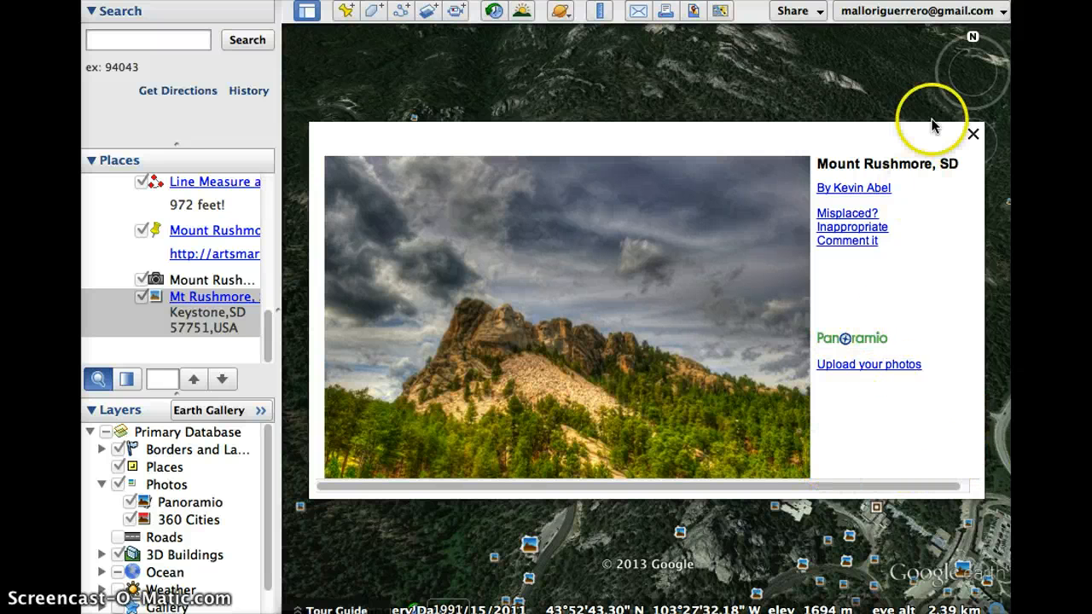
- Close the Mount Rushmore photo and zoom out from the memorial until all of North America is in view
{"action": "left_click", "coordinate": [973, 139]}
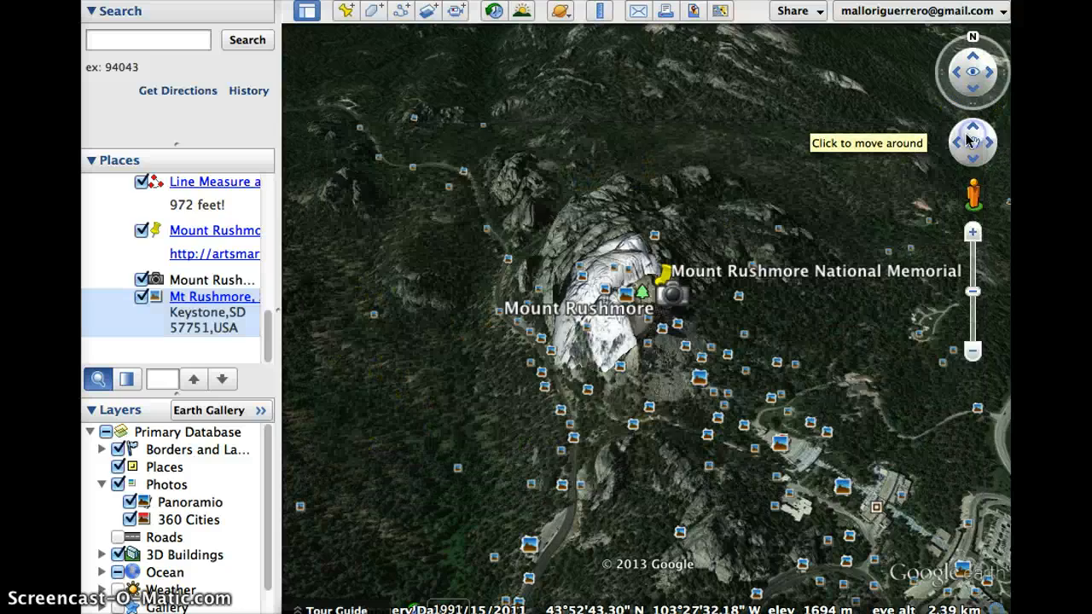
{"action": "double_click", "coordinate": [695, 390]}
{"action": "scroll", "coordinate": [692, 397], "scroll_direction": "down", "scroll_amount": 10}
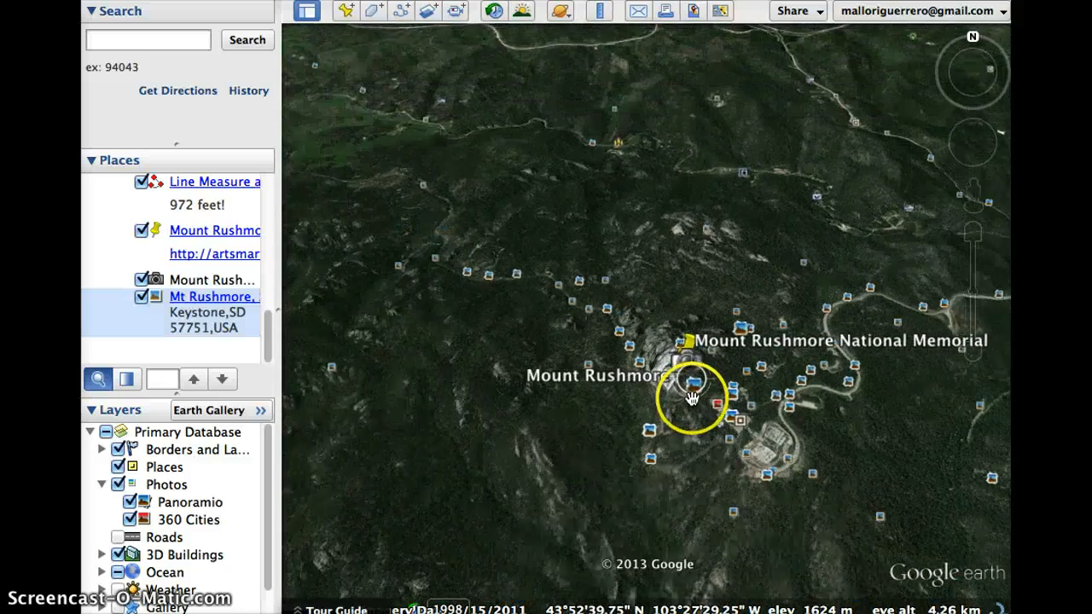
{"action": "scroll", "coordinate": [588, 464], "scroll_direction": "down", "scroll_amount": 10}
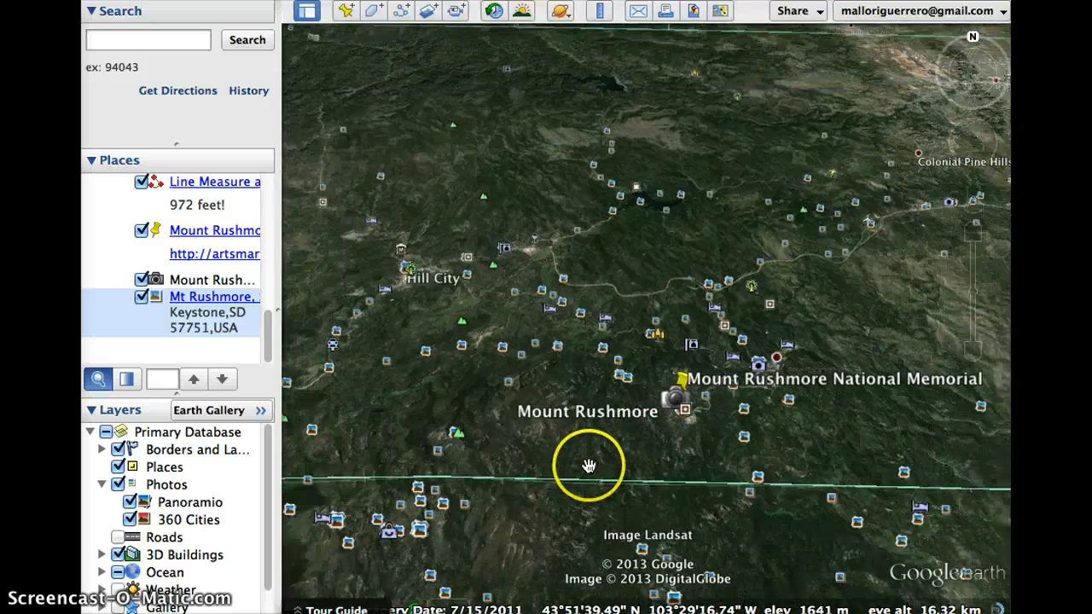
{"action": "scroll", "coordinate": [588, 463], "scroll_direction": "down", "scroll_amount": 10}
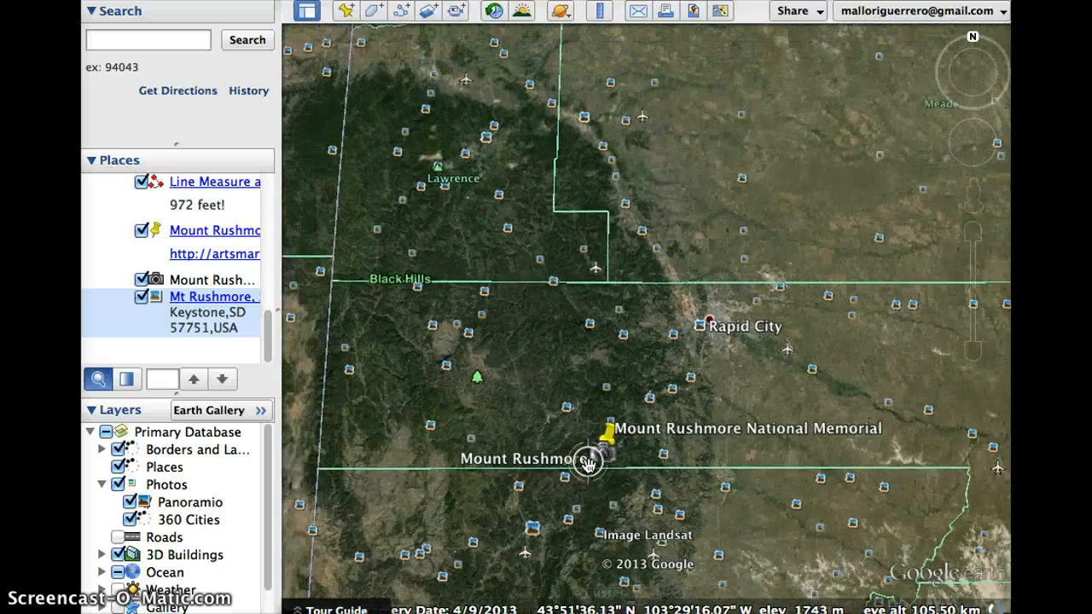
{"action": "scroll", "coordinate": [588, 463], "scroll_direction": "down", "scroll_amount": 10}
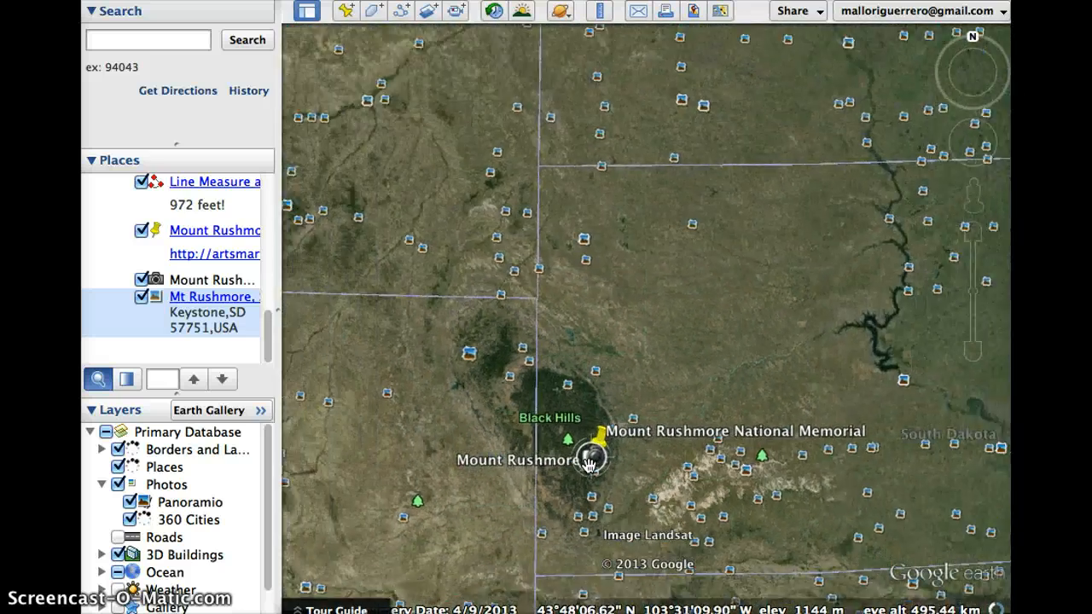
{"action": "scroll", "coordinate": [589, 466], "scroll_direction": "down", "scroll_amount": 7}
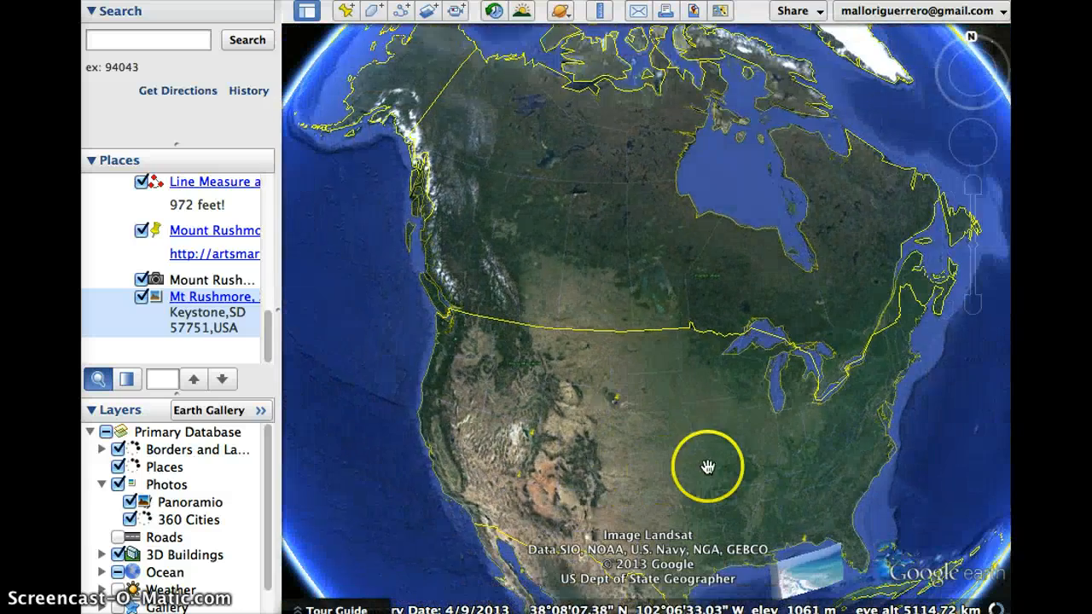
- Center the globe on the United States to survey the placemarks and overlay, and finish zoomed out to the whole Earth
{"action": "left_click_drag", "start_coordinate": [708, 467], "coordinate": [667, 308]}
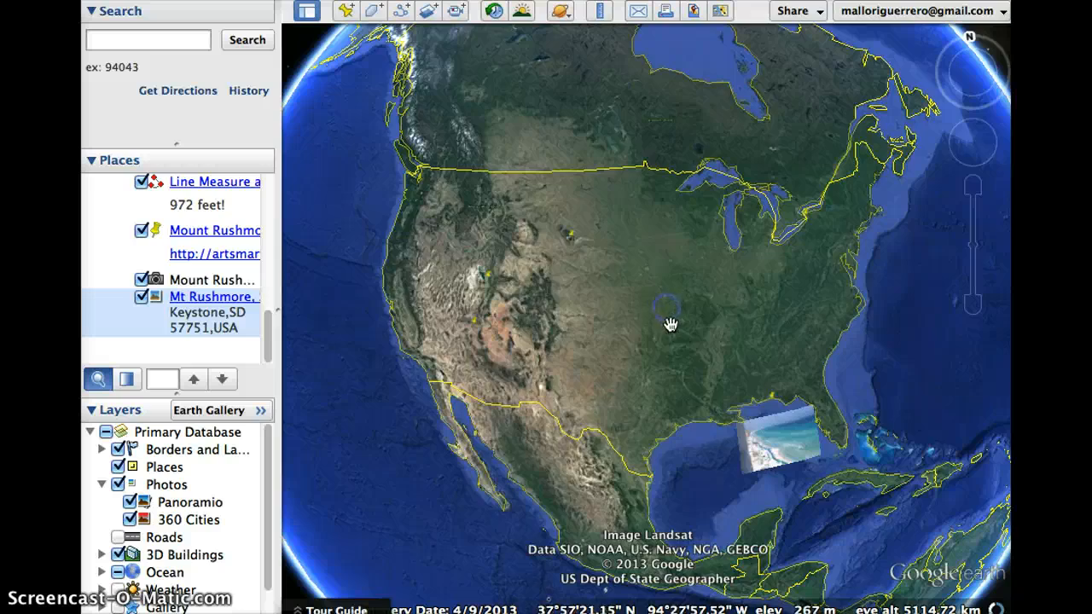
{"action": "scroll", "coordinate": [673, 326], "scroll_direction": "down", "scroll_amount": 3}
{"action": "scroll", "coordinate": [672, 327], "scroll_direction": "up", "scroll_amount": 4}
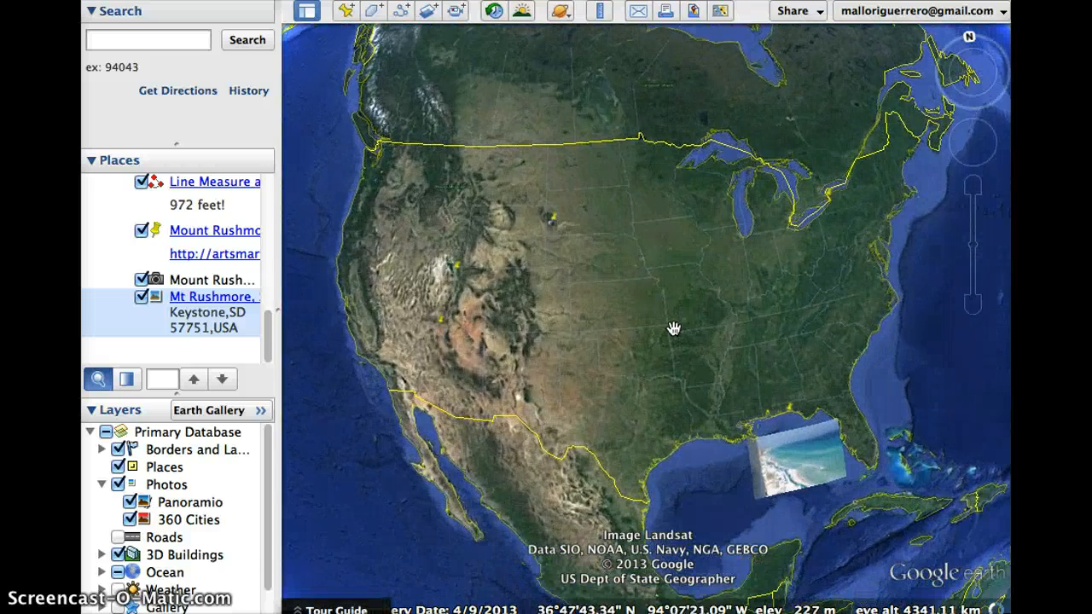
{"action": "scroll", "coordinate": [672, 327], "scroll_direction": "down", "scroll_amount": 4}
{"action": "scroll", "coordinate": [674, 326], "scroll_direction": "down", "scroll_amount": 1}
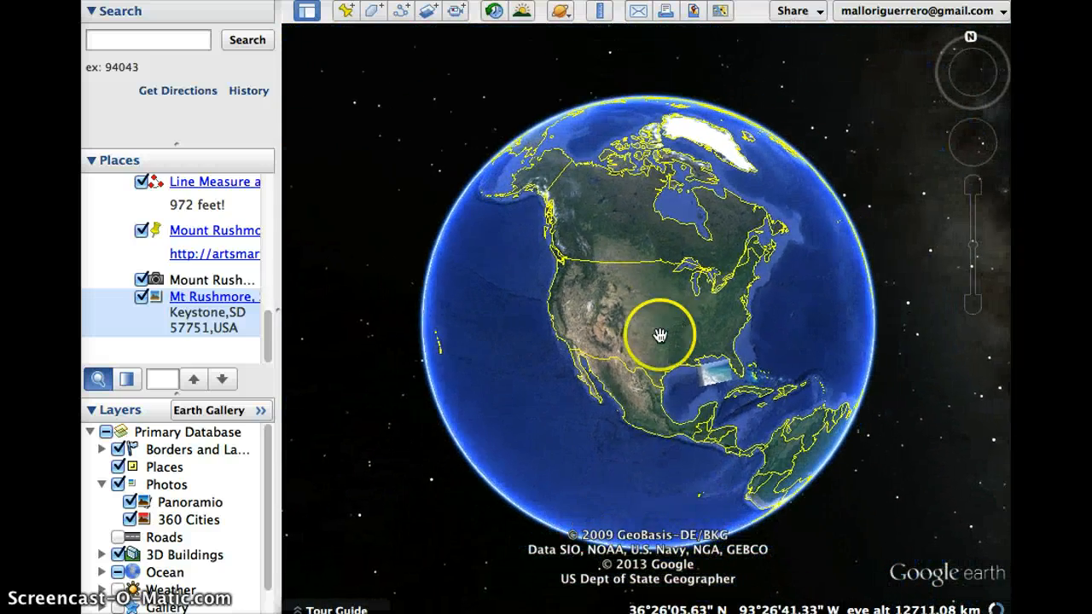